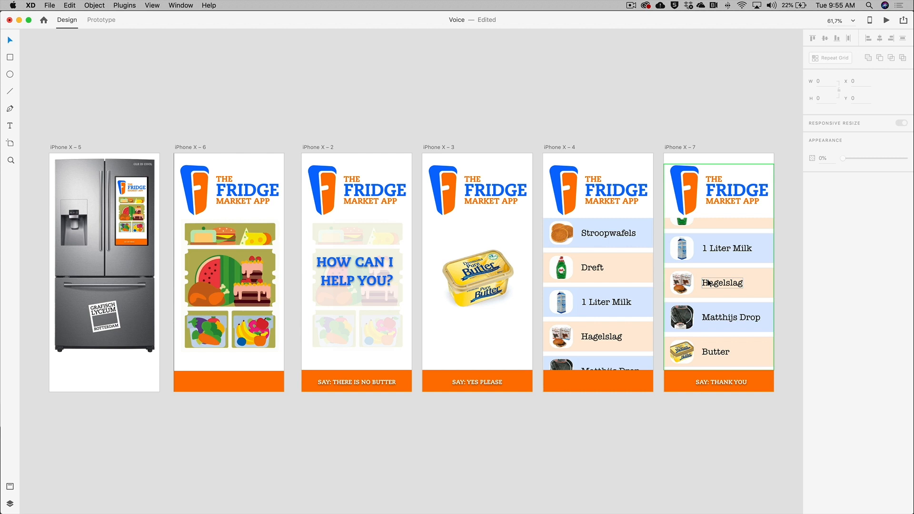
# Switch to prototype mode and wire the iPhone X – 5 artboard to iPhone X – 6
pyautogui.click(71, 147)
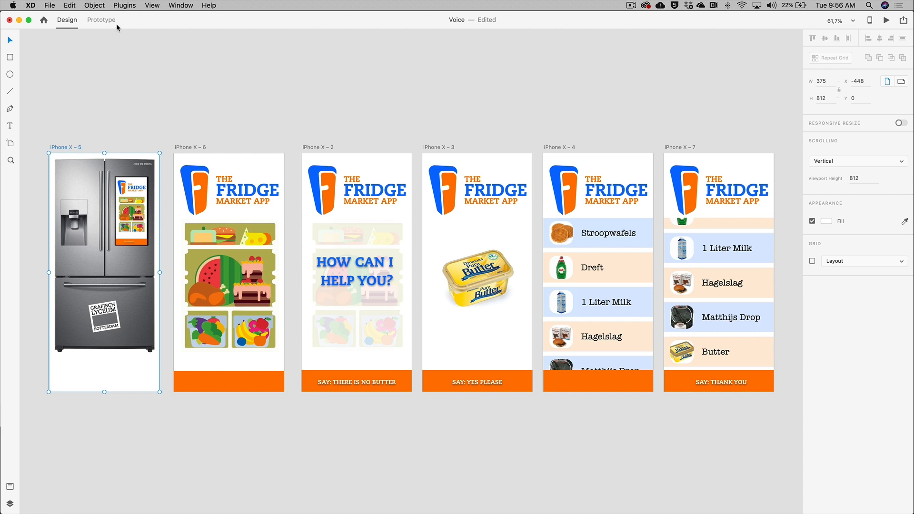
pyautogui.click(101, 20)
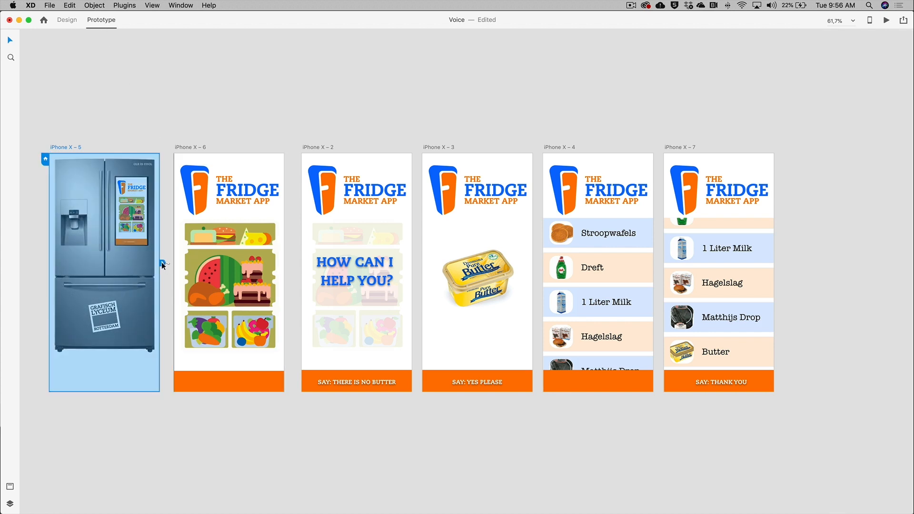
pyautogui.moveTo(163, 263); pyautogui.dragTo(211, 213)
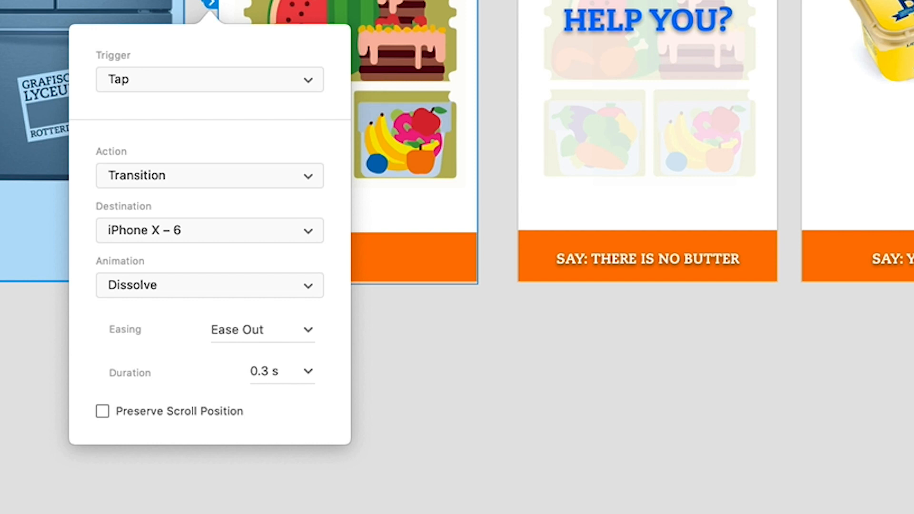
# Set the interaction's trigger to Voice with the command "Hey Fridge"
pyautogui.click(173, 85)
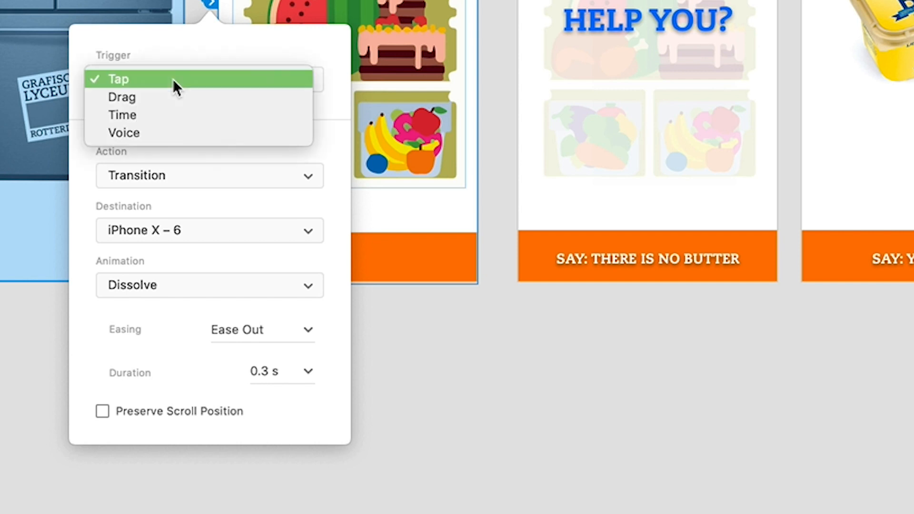
pyautogui.click(173, 132)
pyautogui.click(171, 128)
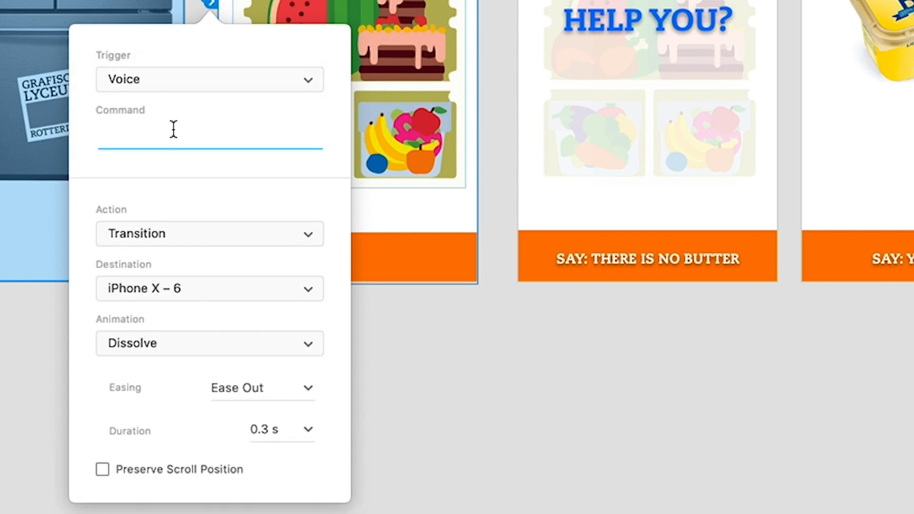
pyautogui.write('Hey Fridge')
pyautogui.press('Return')
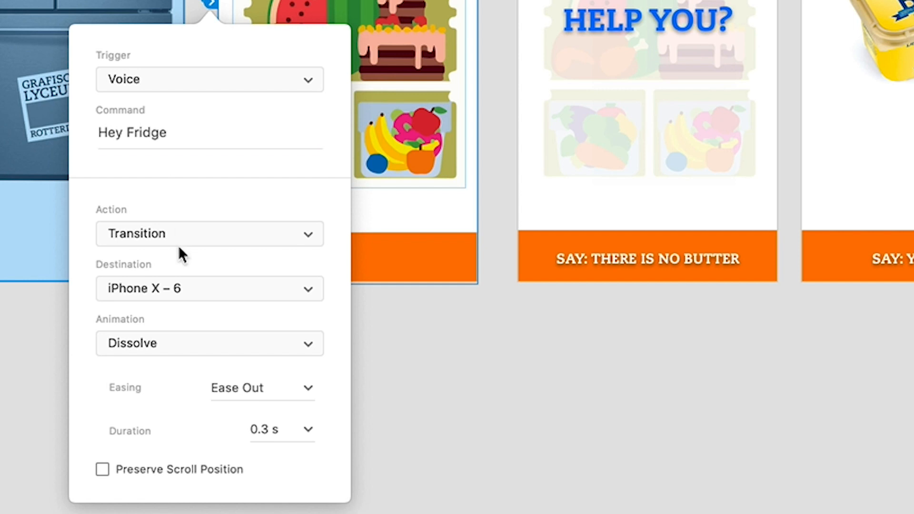
# Change the interaction's action to Auto-Animate with a duration of 0.8 s
pyautogui.click(136, 234)
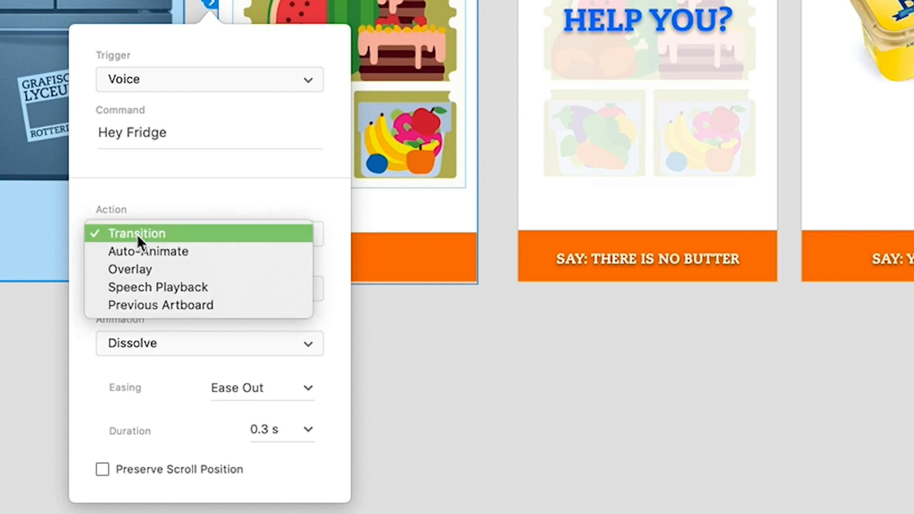
pyautogui.click(166, 252)
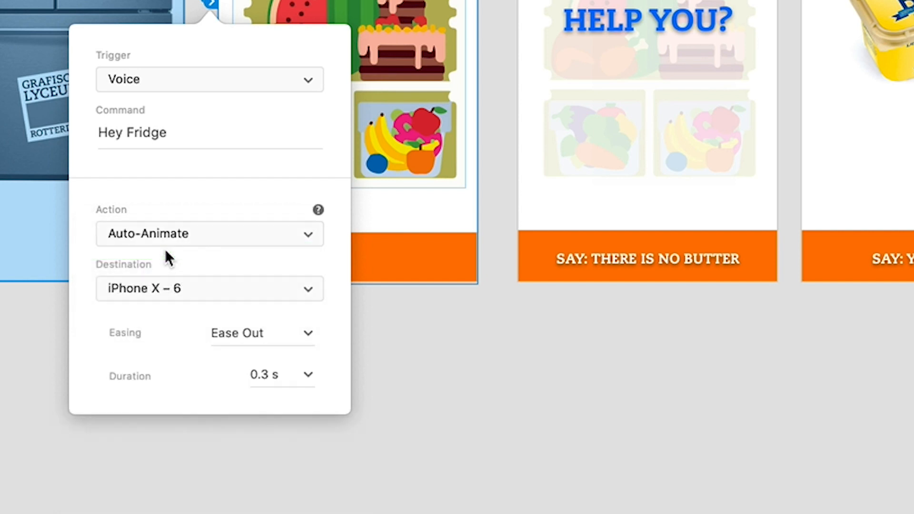
pyautogui.click(308, 374)
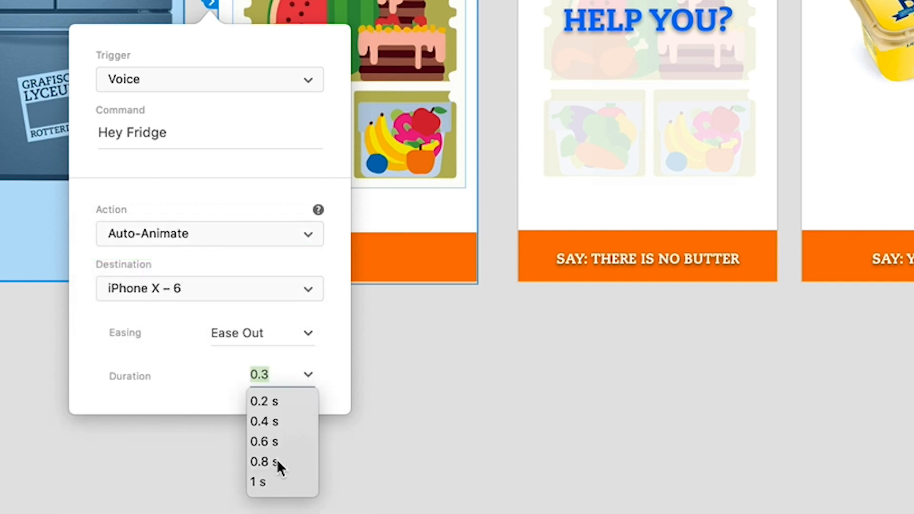
pyautogui.click(277, 464)
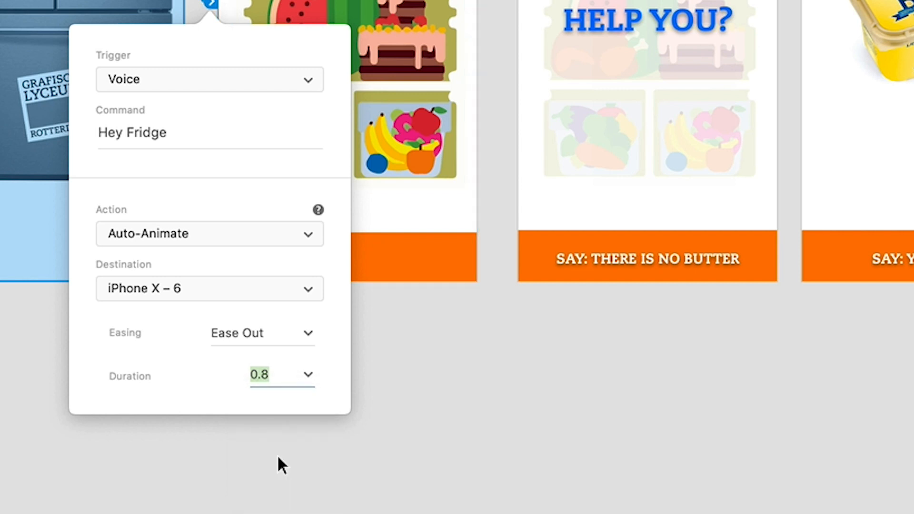
pyautogui.click(424, 392)
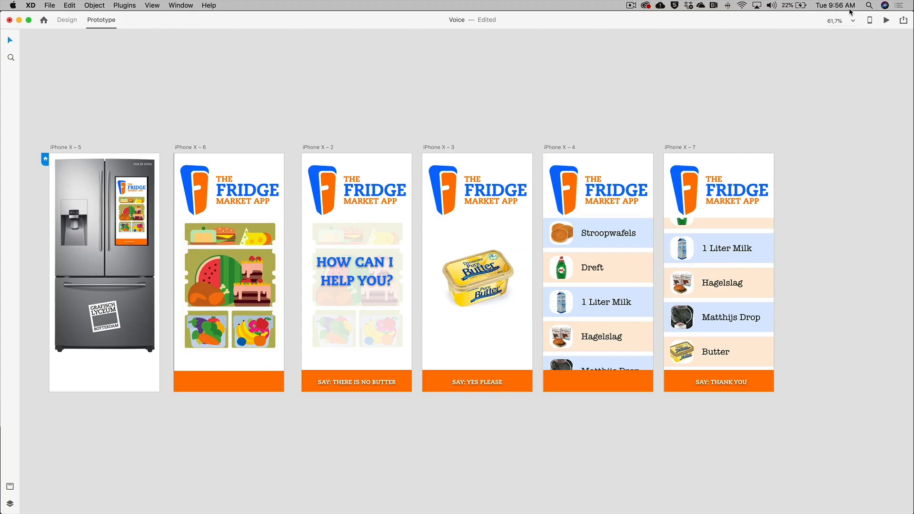
# Open the desktop preview of the prototype and close it again
pyautogui.click(887, 22)
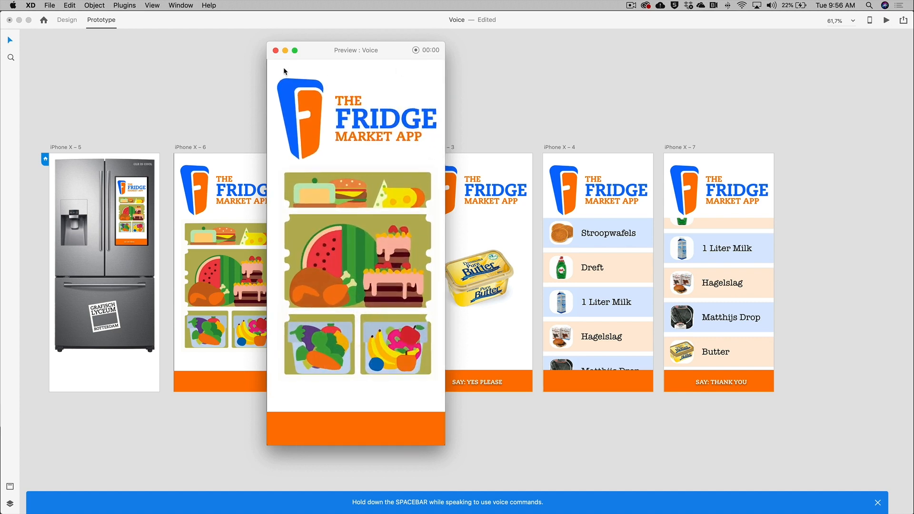
pyautogui.click(276, 50)
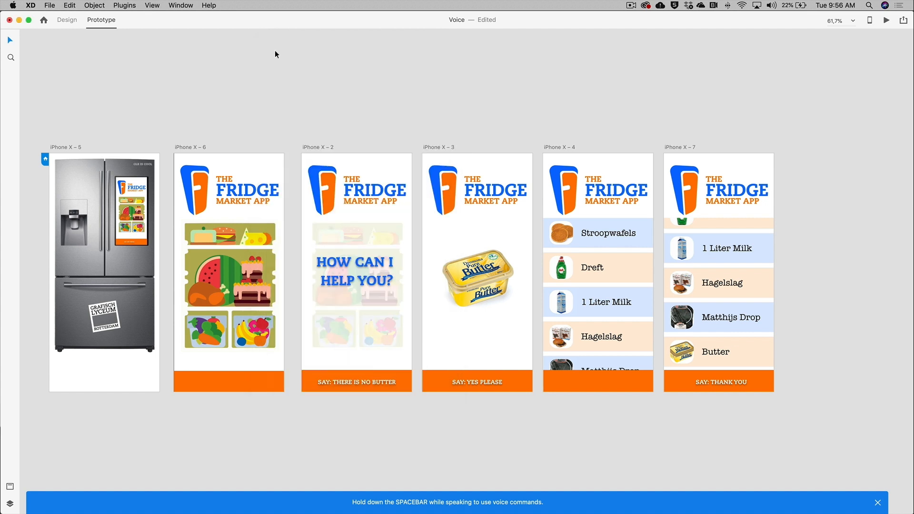
# Wire iPhone X – 6 to iPhone X – 2 and set that interaction's trigger to Time
pyautogui.click(192, 146)
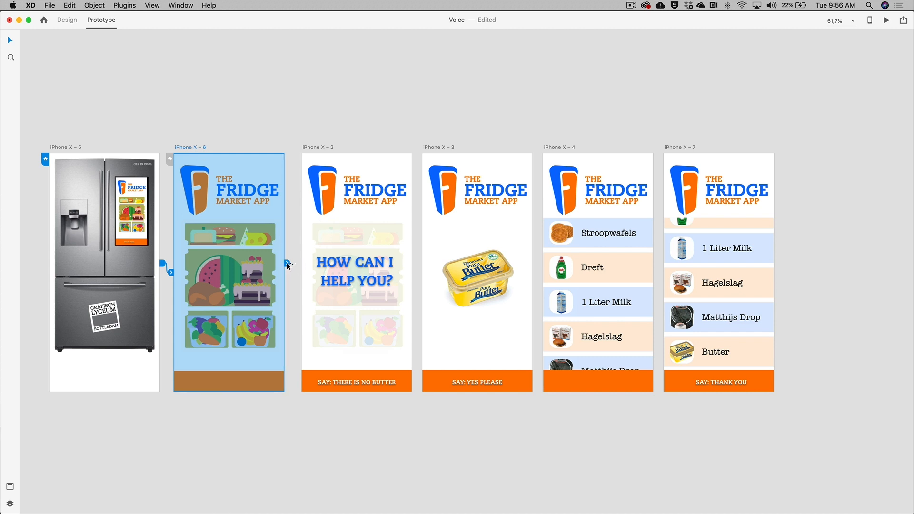
pyautogui.moveTo(286, 262); pyautogui.dragTo(328, 259)
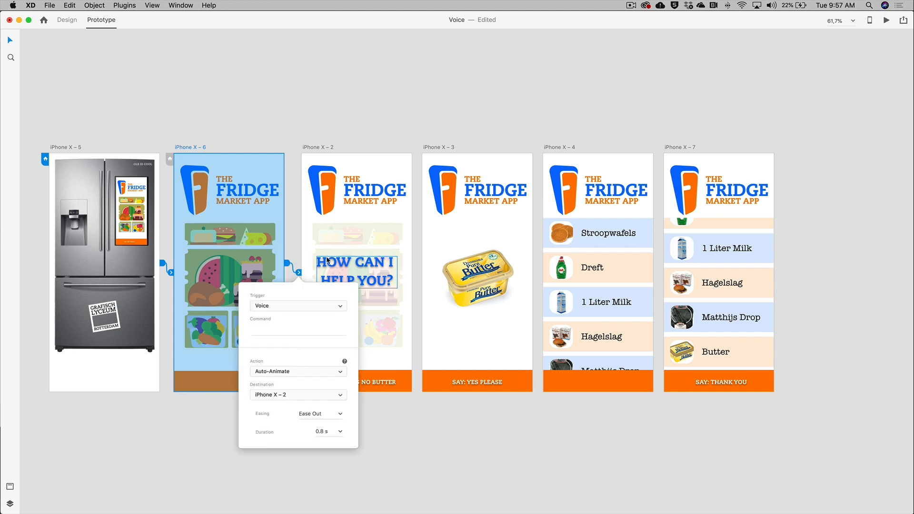
pyautogui.click(316, 306)
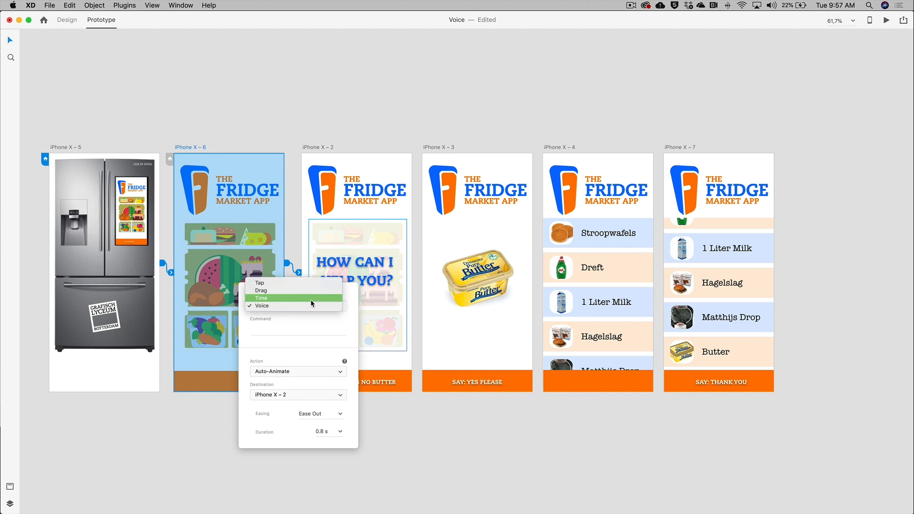
pyautogui.click(311, 299)
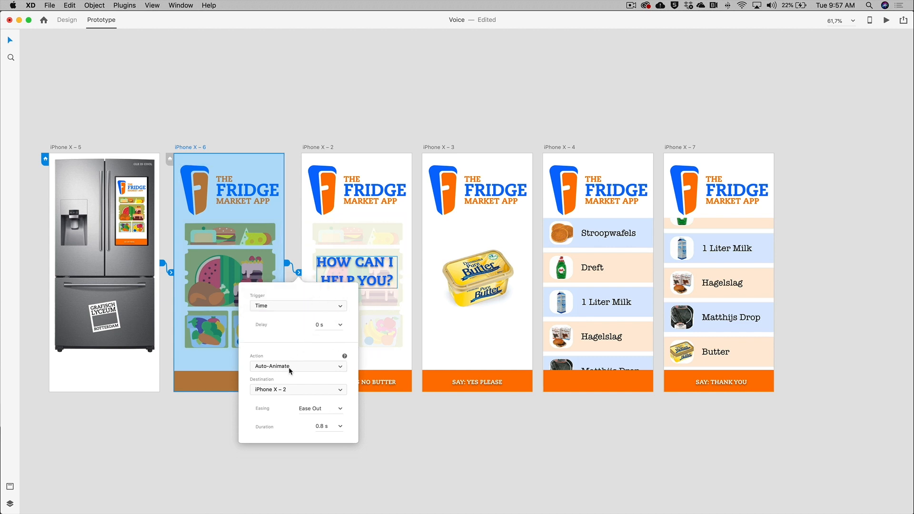
pyautogui.click(341, 427)
pyautogui.click(331, 445)
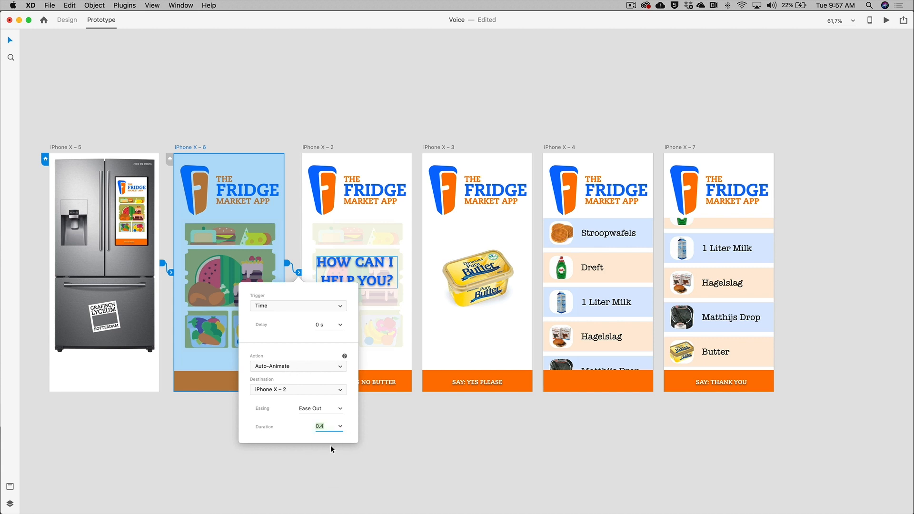
pyautogui.click(428, 452)
# Give iPhone X – 2 a Time-triggered interaction with the Speech Playback action
pyautogui.click(318, 147)
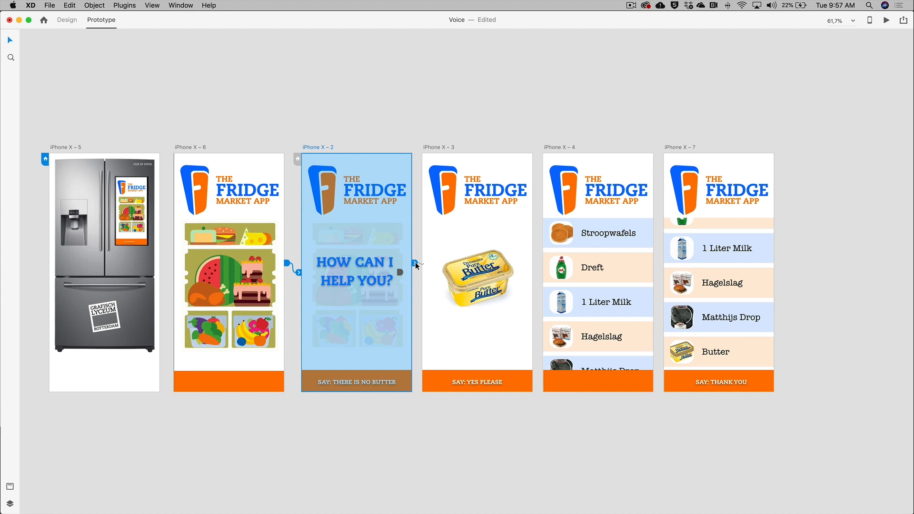
pyautogui.scroll(-1, 415, 264)
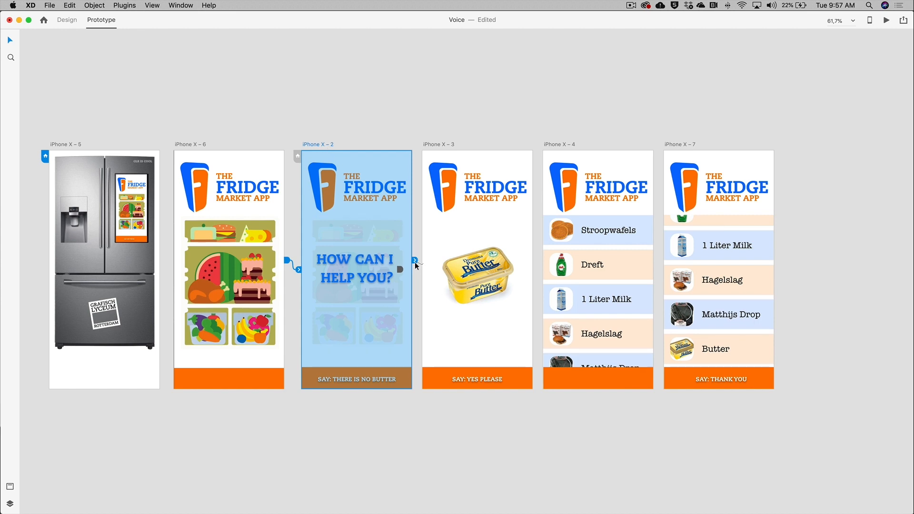
pyautogui.click(414, 261)
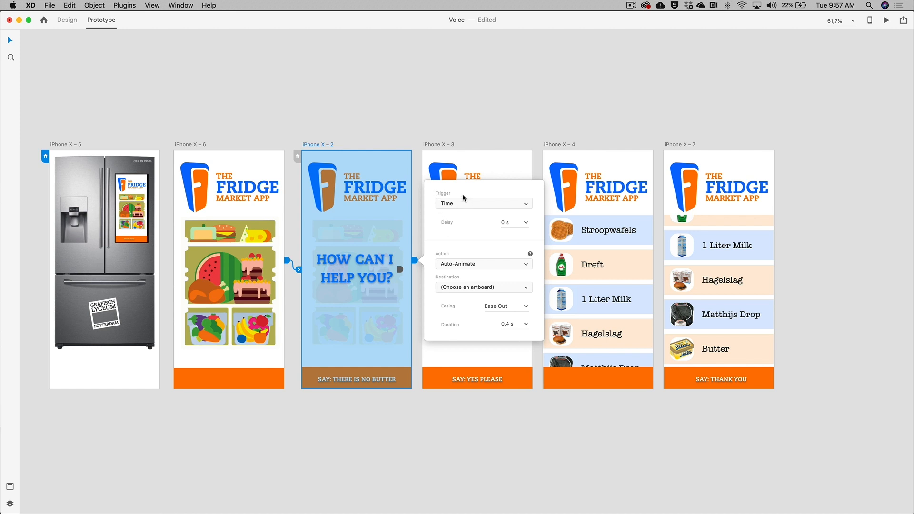
pyautogui.click(461, 265)
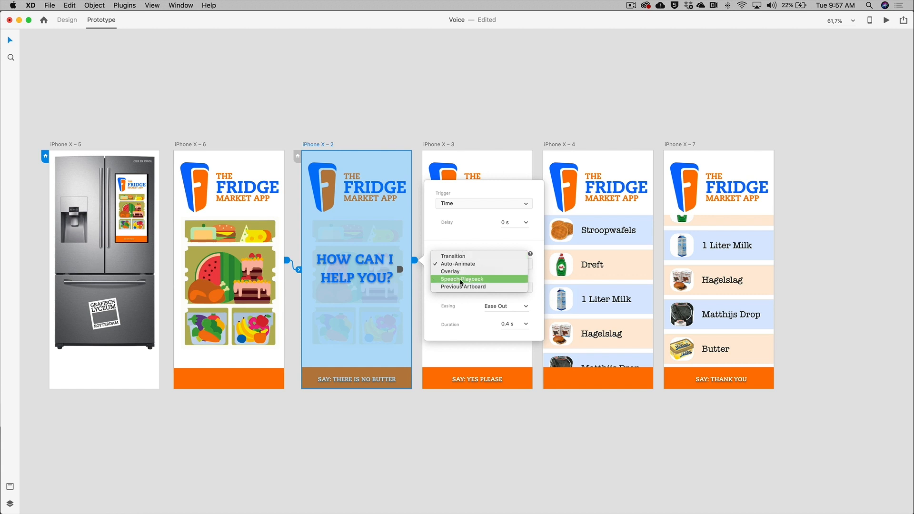
pyautogui.click(462, 279)
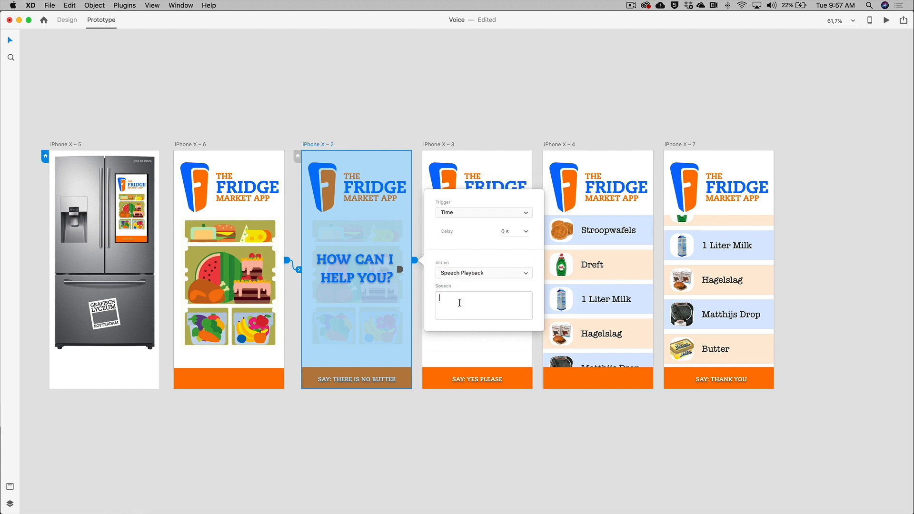
# Enter the speech text "Hi. How can I help you" for the playback
pyautogui.write('Hi. How can I help you?')
pyautogui.click(455, 412)
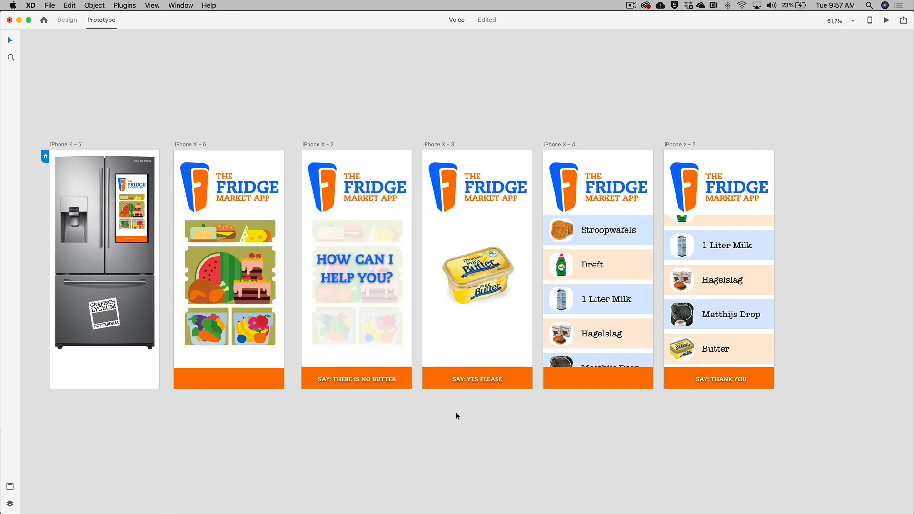
# Wire the "SAY: THERE IS NO BUTTER" bar on iPhone X – 2 to iPhone X – 3 with a Voice trigger
pyautogui.click(383, 379)
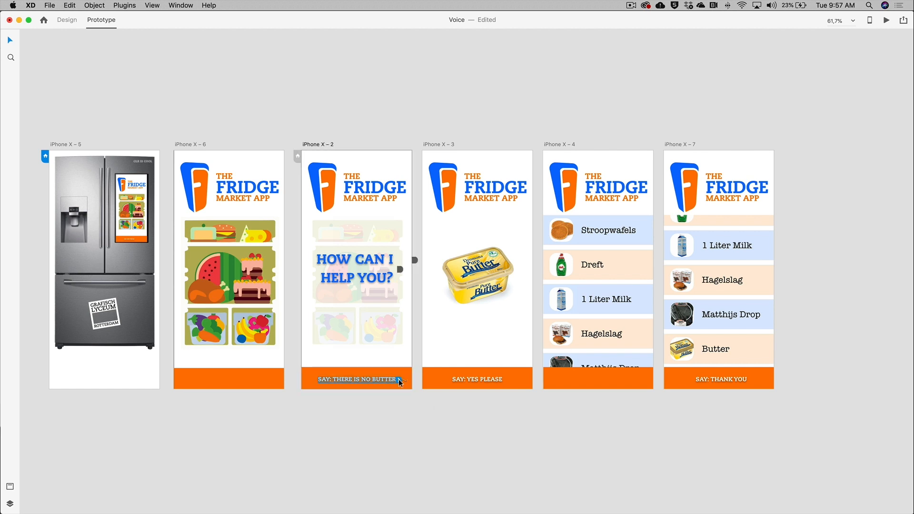
pyautogui.moveTo(398, 378); pyautogui.dragTo(440, 346)
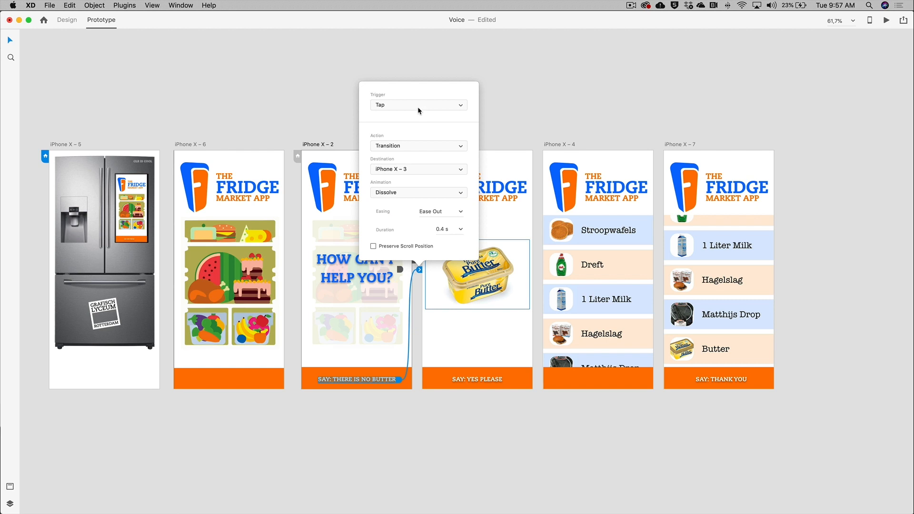
pyautogui.click(418, 107)
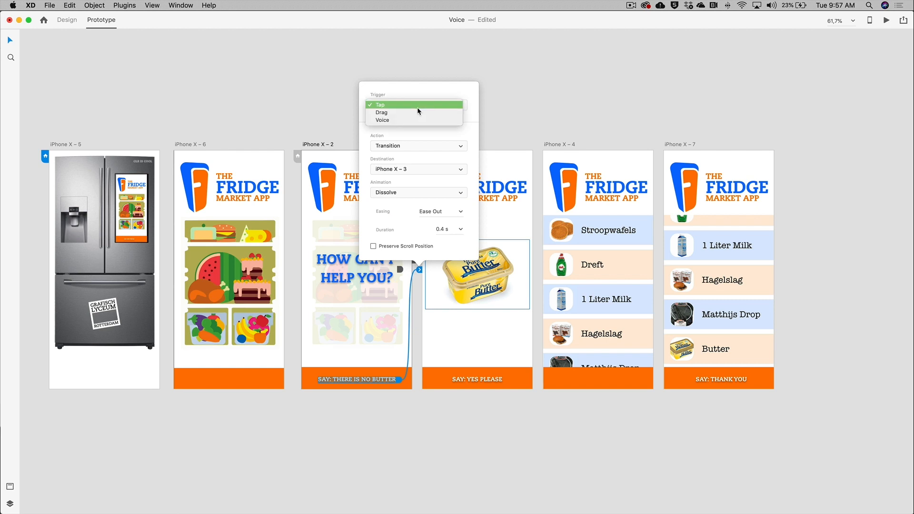
pyautogui.click(410, 120)
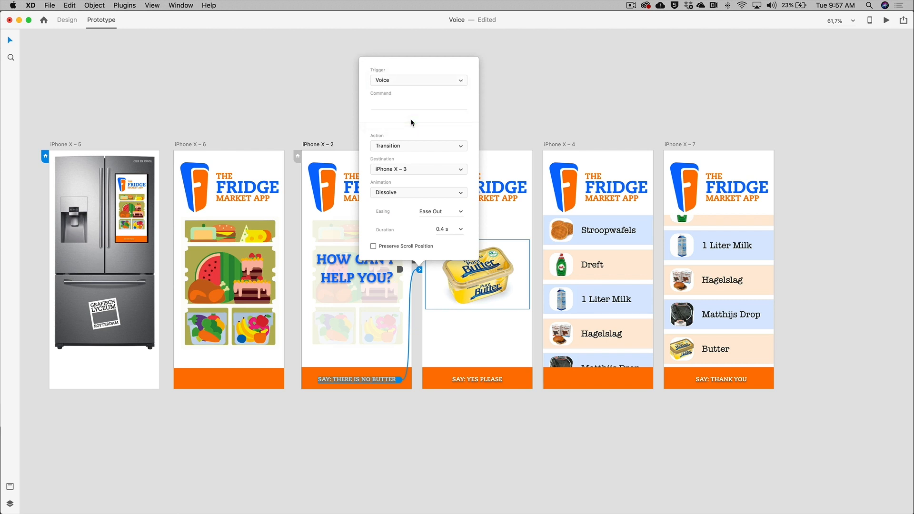
# Set the voice command to "There is no butter"
pyautogui.click(399, 103)
pyautogui.write('There is no ')
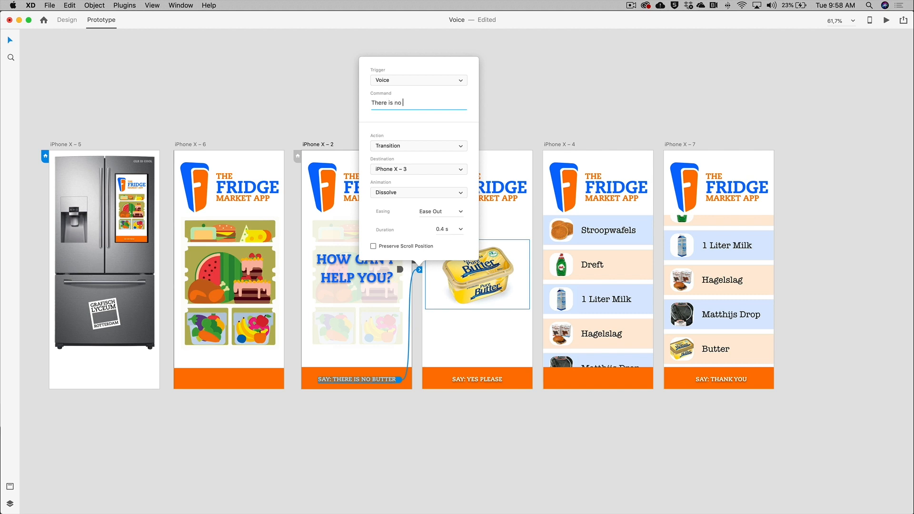
pyautogui.write('butter')
pyautogui.press('Return')
pyautogui.click(513, 125)
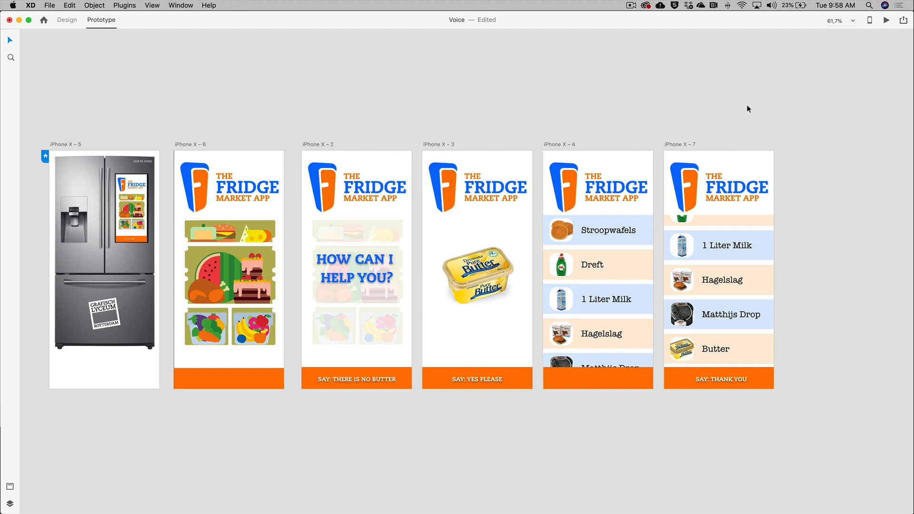
# Preview the prototype in the desktop preview window and close it
pyautogui.click(889, 21)
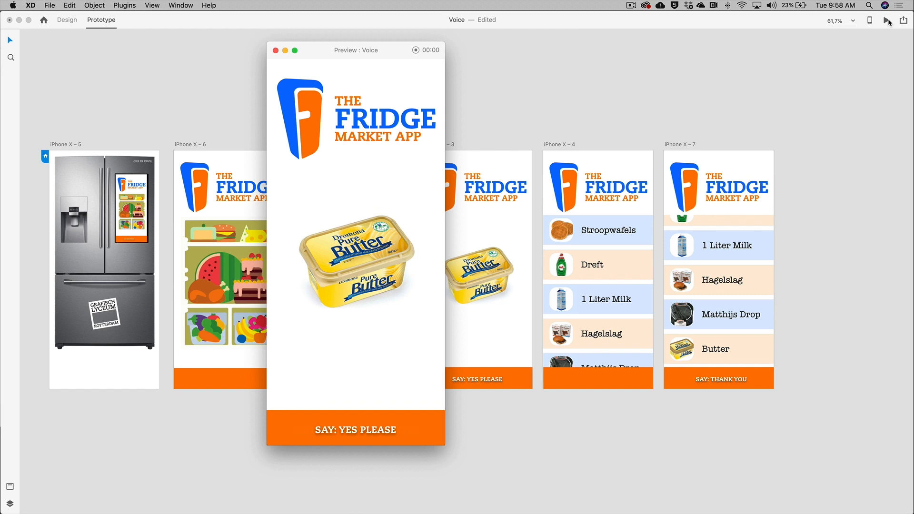
pyautogui.click(276, 50)
# Add a Time-triggered Speech Playback interaction to the iPhone X – 3 artboard
pyautogui.click(439, 144)
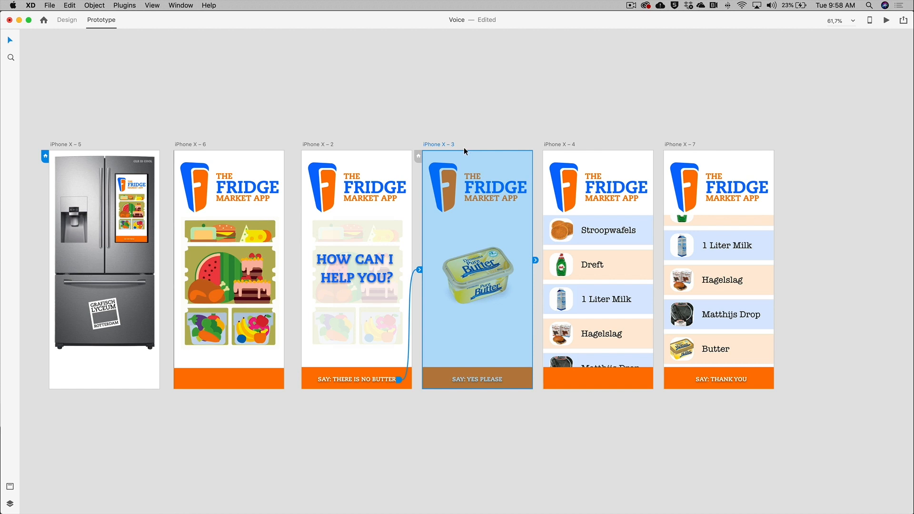
pyautogui.click(535, 261)
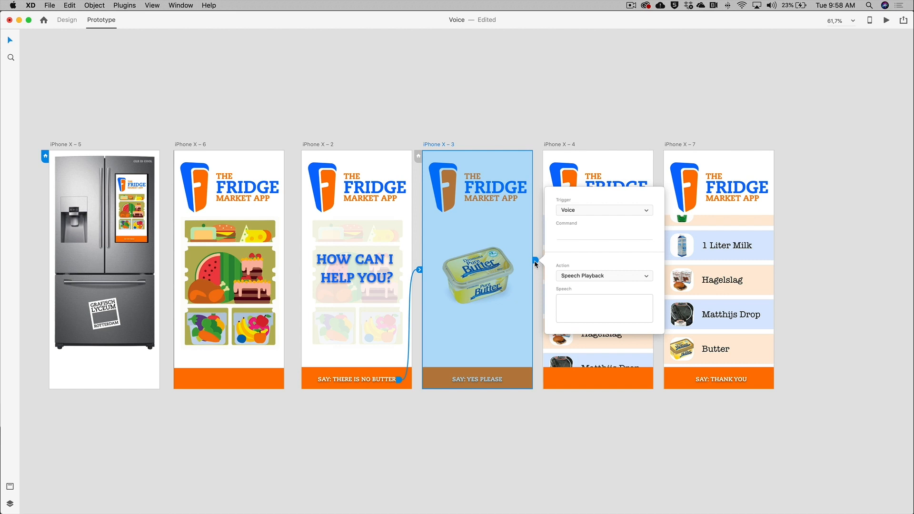
pyautogui.click(584, 210)
pyautogui.click(584, 206)
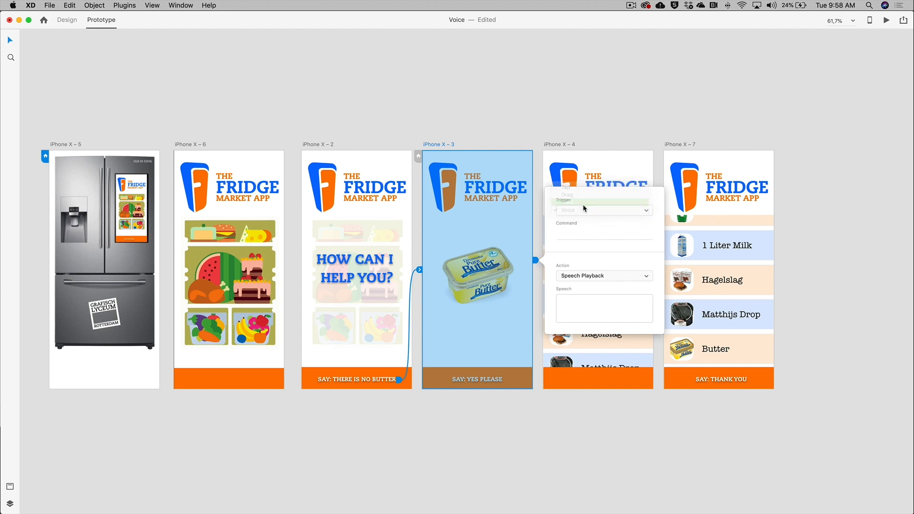
# Enter the speech text "Shall I put it on your grocery list?" for the playback
pyautogui.click(569, 303)
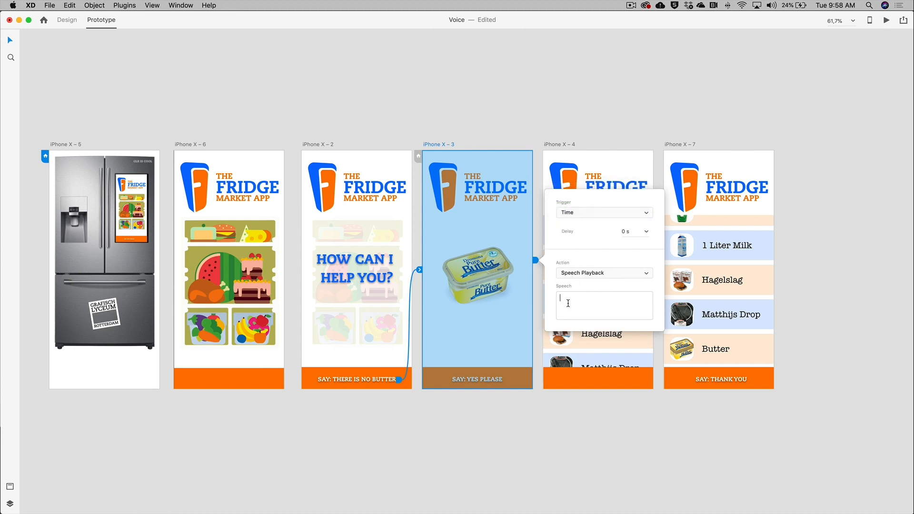
pyautogui.write('Shall I put it on your grocery list?')
pyautogui.click(616, 441)
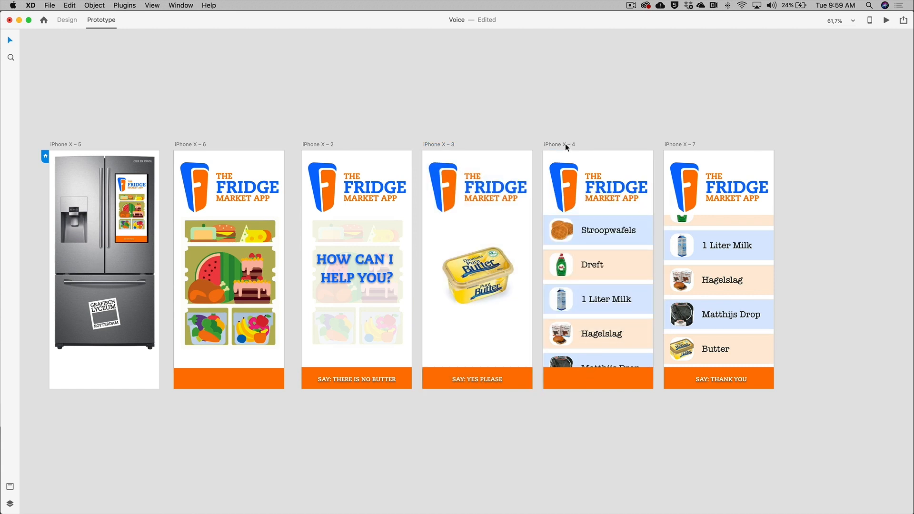
# Link the SAY: YES PLEASE button on iPhone X – 3 to the iPhone X – 4 artboard
pyautogui.click(493, 379)
pyautogui.moveTo(503, 381); pyautogui.dragTo(505, 381)
pyautogui.moveTo(504, 379); pyautogui.dragTo(590, 332)
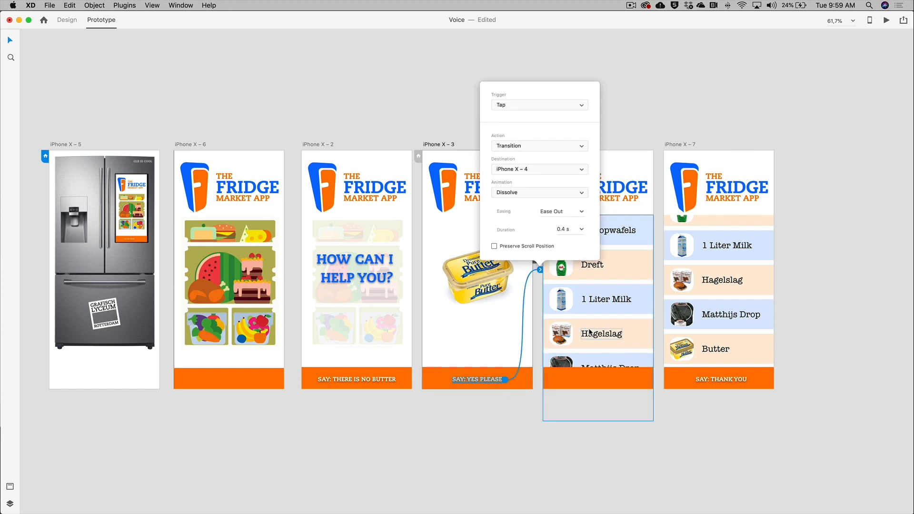
# Set the link's trigger to Voice with the command "Yes please"
pyautogui.click(515, 105)
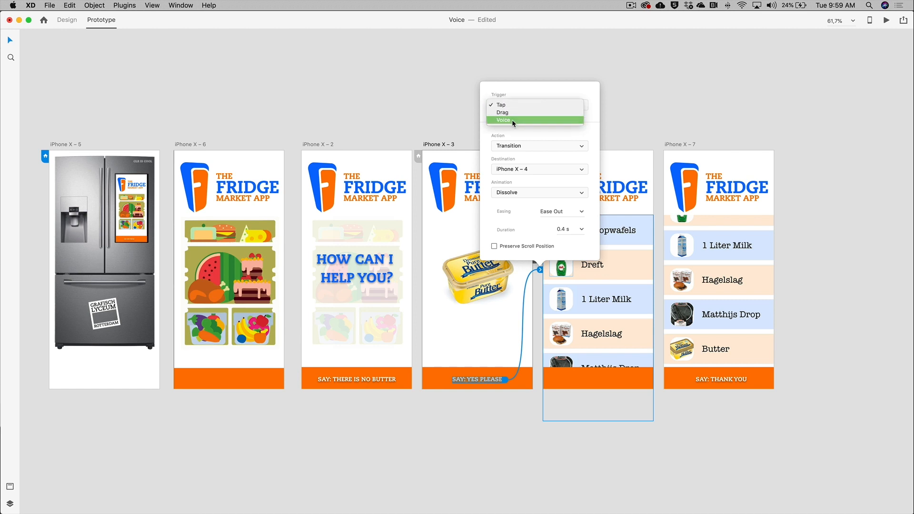
pyautogui.click(512, 119)
pyautogui.click(516, 104)
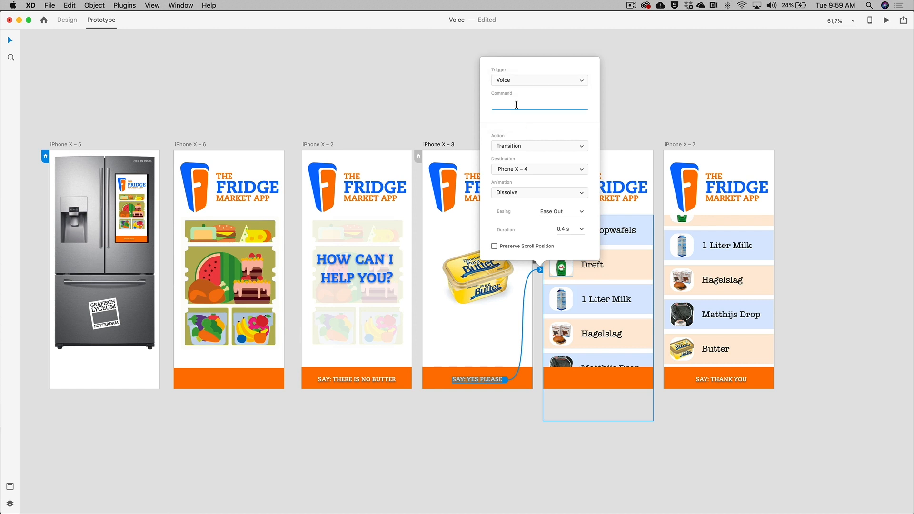
pyautogui.write('Yes please')
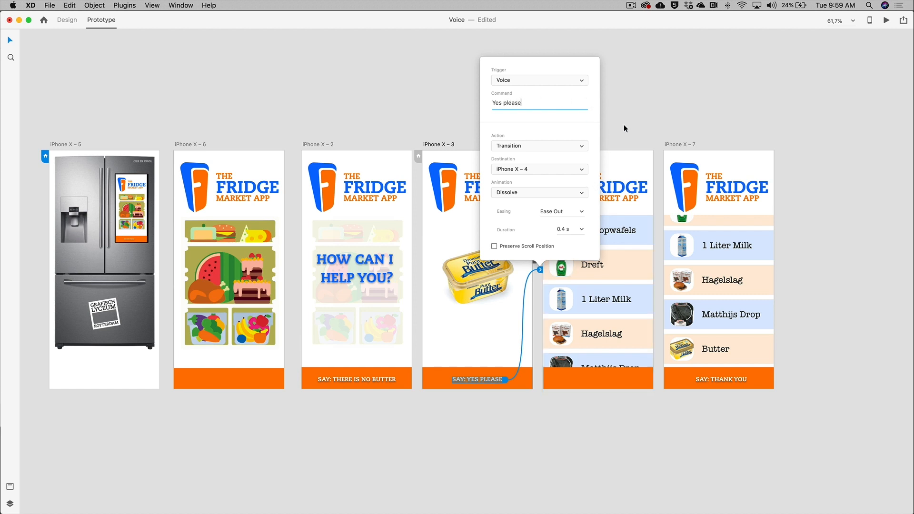
pyautogui.click(626, 103)
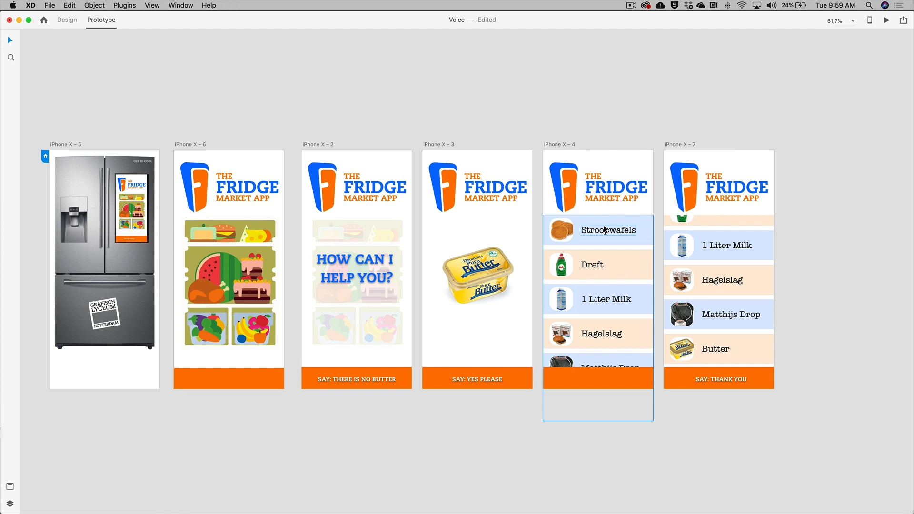
# Connect the iPhone X – 4 artboard to iPhone X – 7 with a Time trigger
pyautogui.click(559, 145)
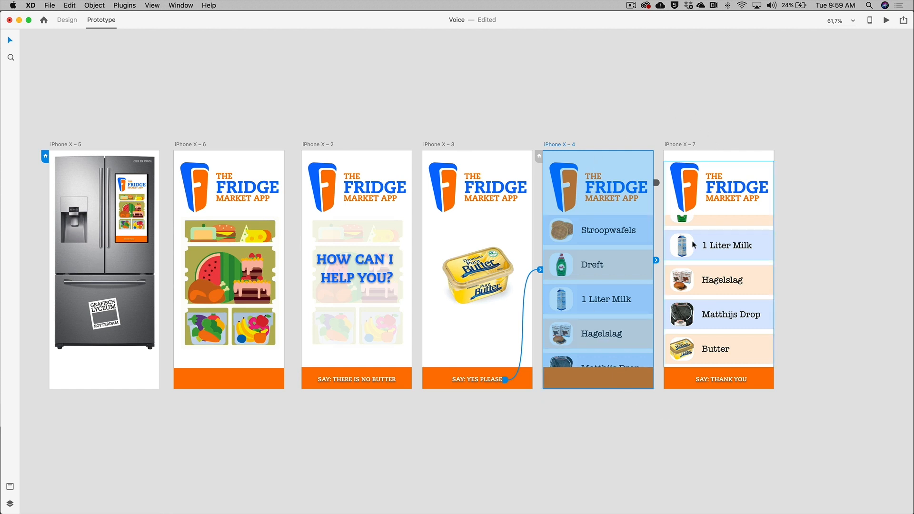
pyautogui.moveTo(655, 260); pyautogui.dragTo(709, 287)
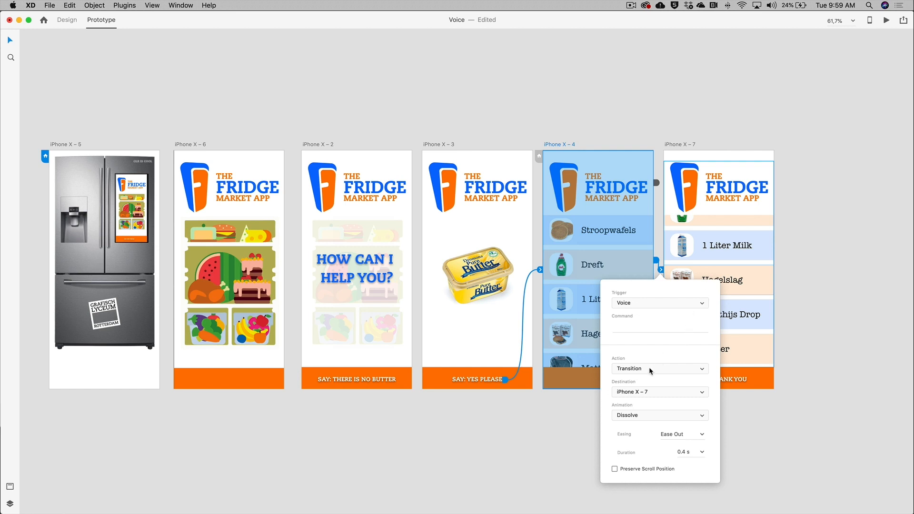
pyautogui.click(639, 303)
pyautogui.click(633, 296)
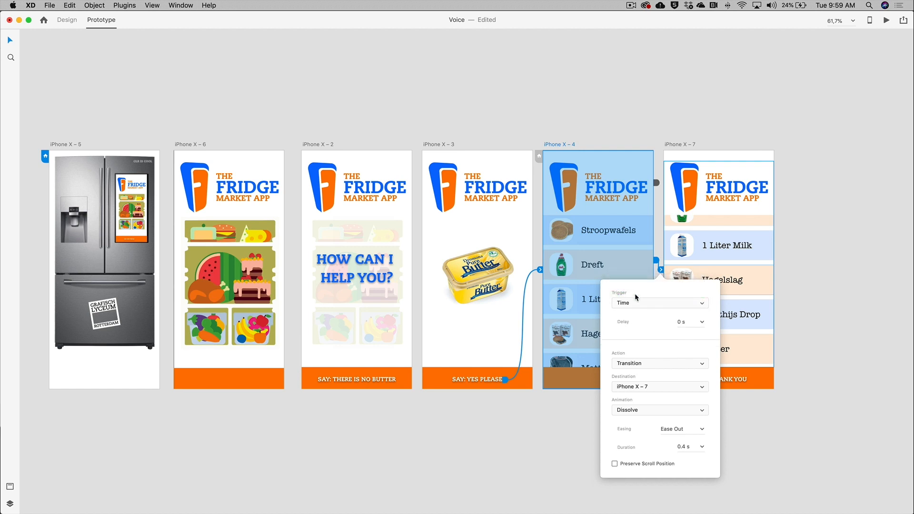
# Set that interaction's action to Auto-Animate with Bounce easing and a 0.6 s duration
pyautogui.click(667, 363)
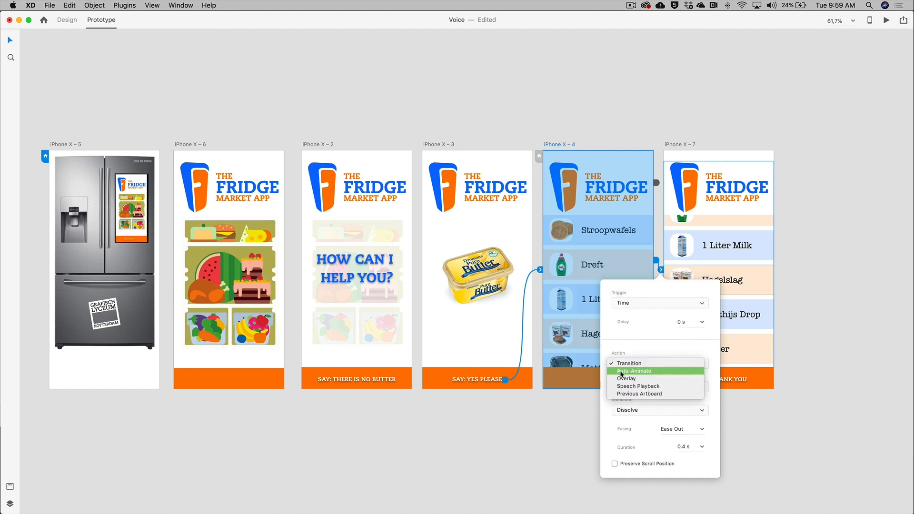
pyautogui.click(649, 371)
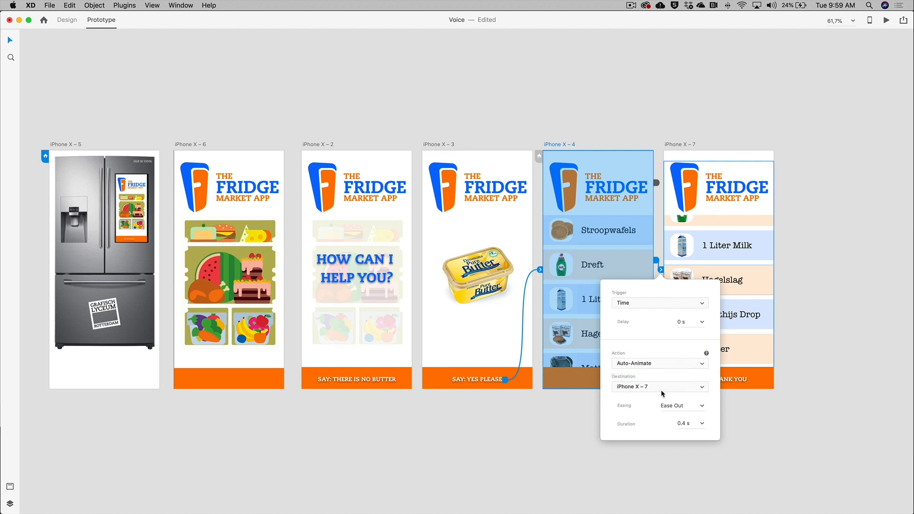
pyautogui.click(701, 406)
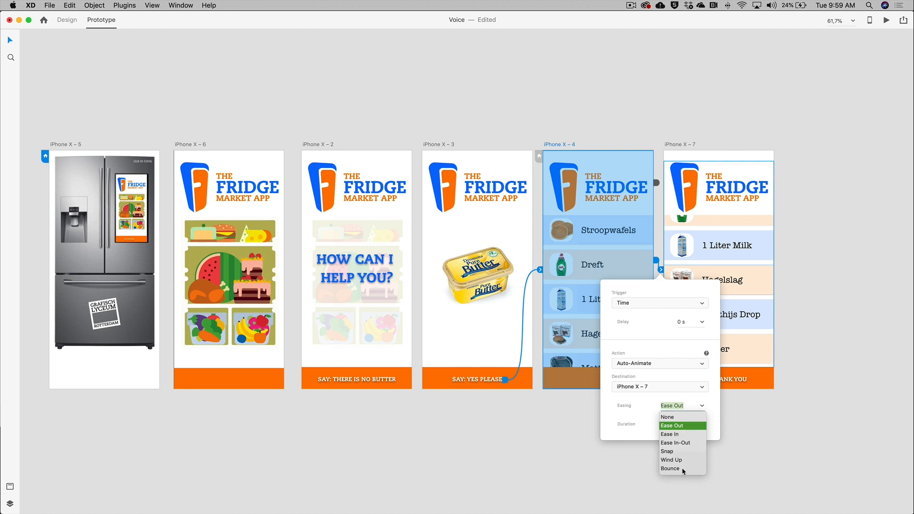
pyautogui.click(684, 469)
pyautogui.click(702, 423)
pyautogui.click(684, 451)
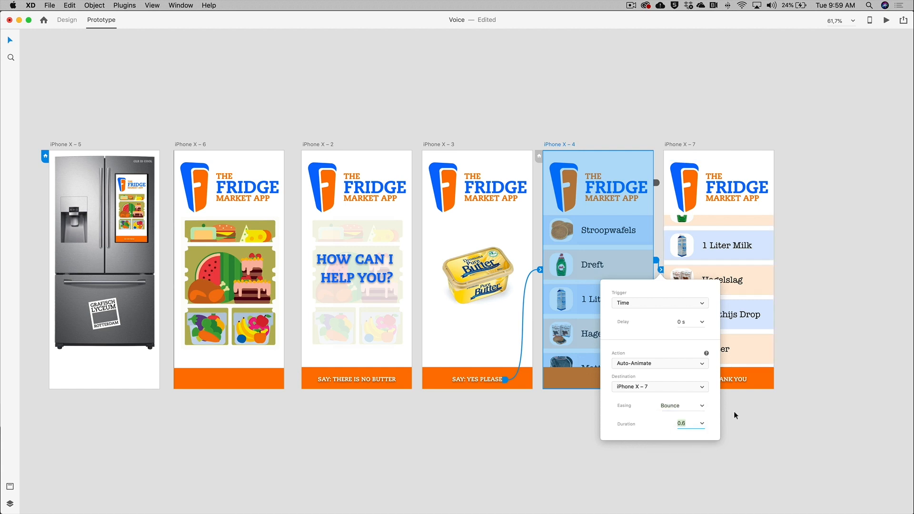
pyautogui.click(754, 412)
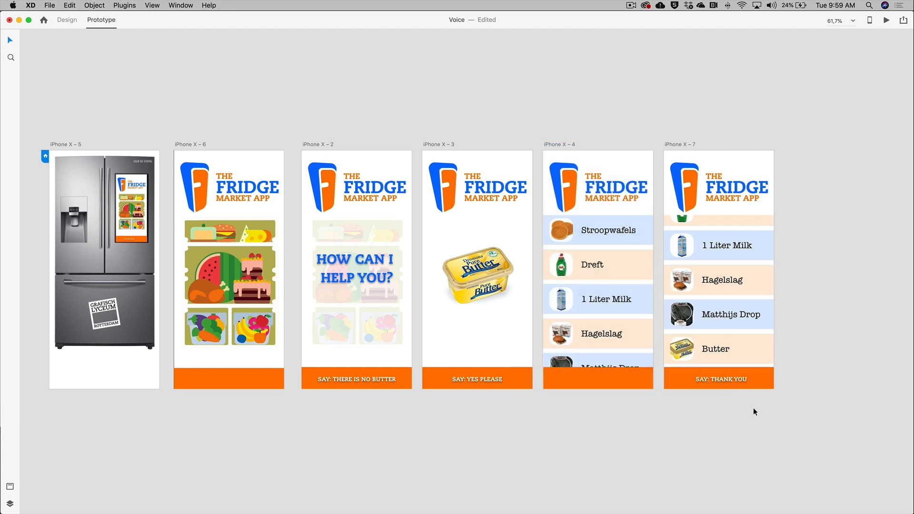
# Link the SAY: THANK YOU button on iPhone X – 7 back to the iPhone X – 5 artboard
pyautogui.click(727, 378)
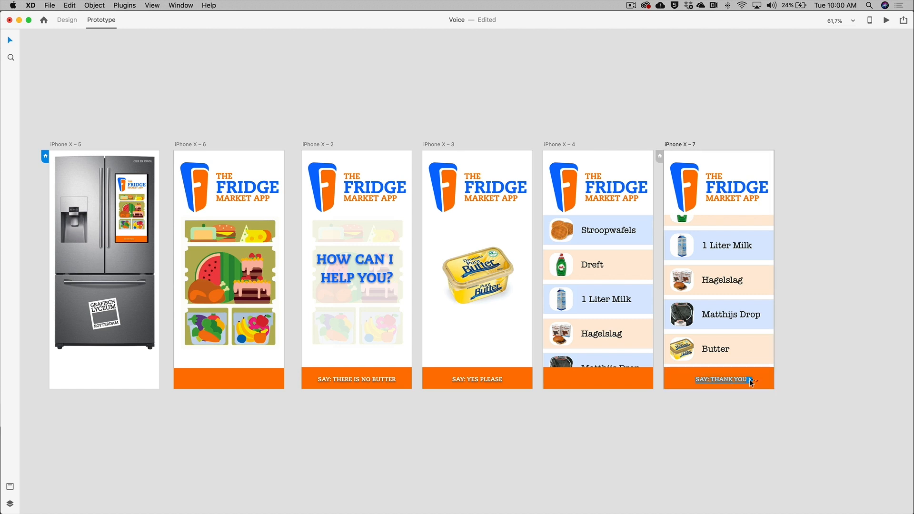
pyautogui.moveTo(749, 379); pyautogui.dragTo(121, 355)
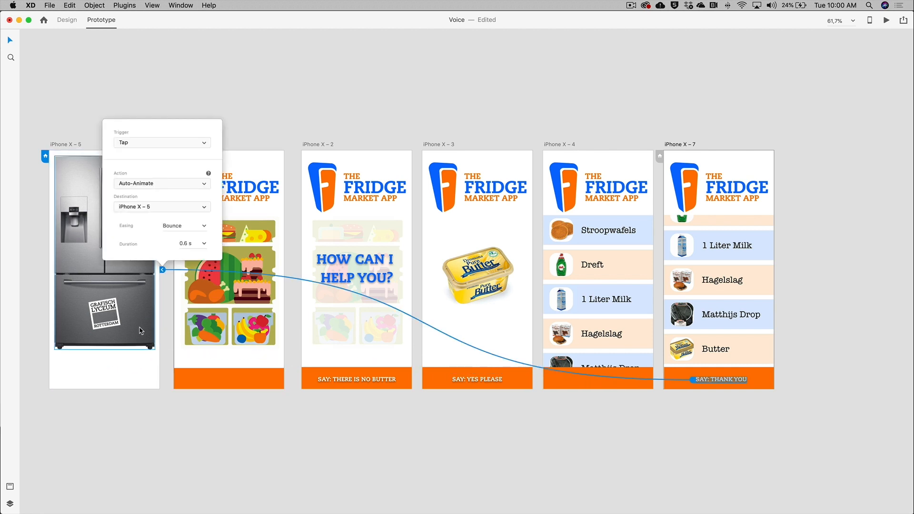
# Set the link's trigger to Voice with the command "Thank you" and its action to Transition
pyautogui.click(155, 142)
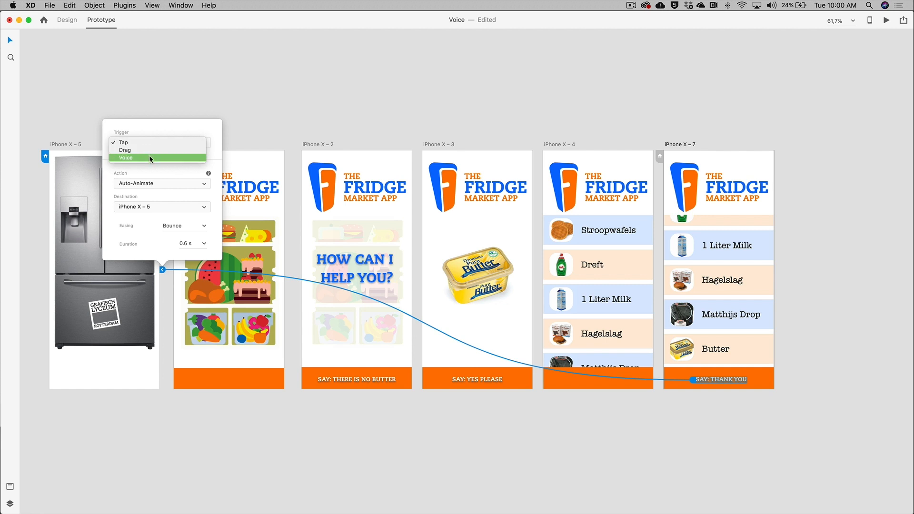
pyautogui.click(149, 155)
pyautogui.click(144, 144)
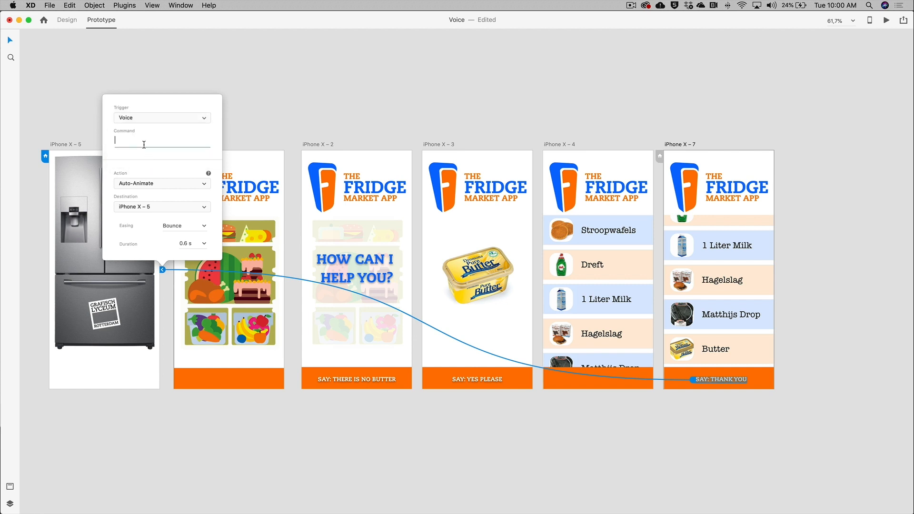
pyautogui.write('Thank you')
pyautogui.press('Return')
pyautogui.click(153, 183)
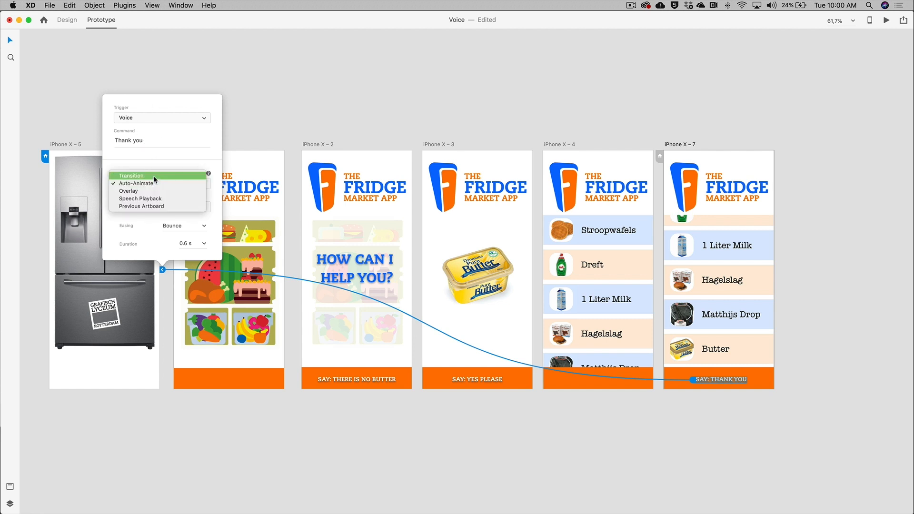
pyautogui.click(154, 175)
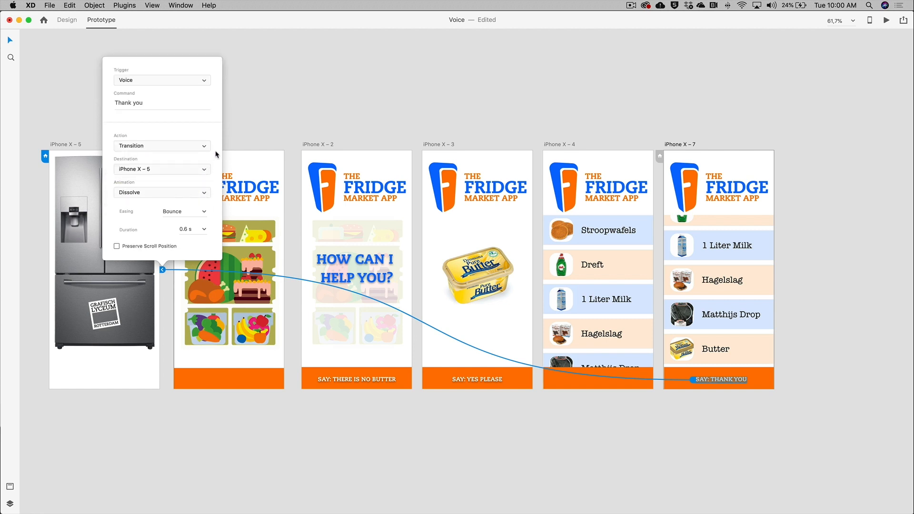
pyautogui.click(286, 117)
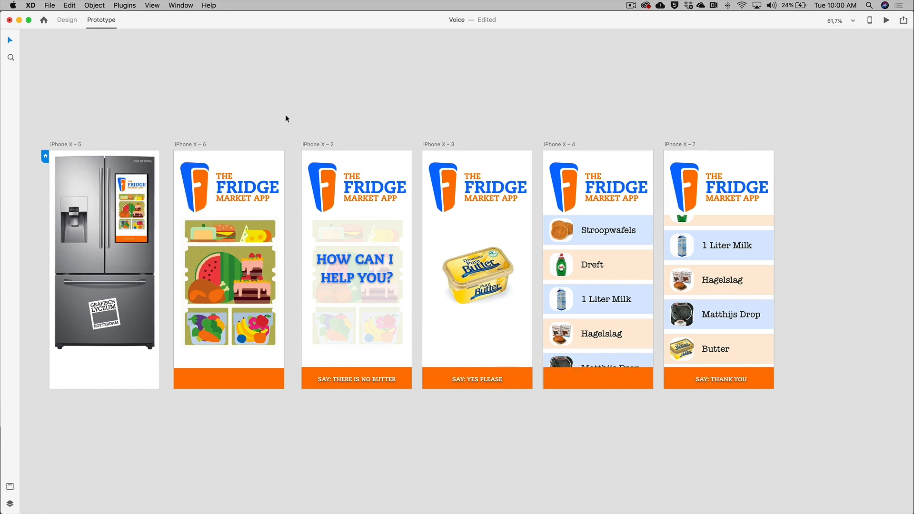
# Add a Time-triggered Speech Playback interaction to the iPhone X – 7 artboard
pyautogui.click(684, 143)
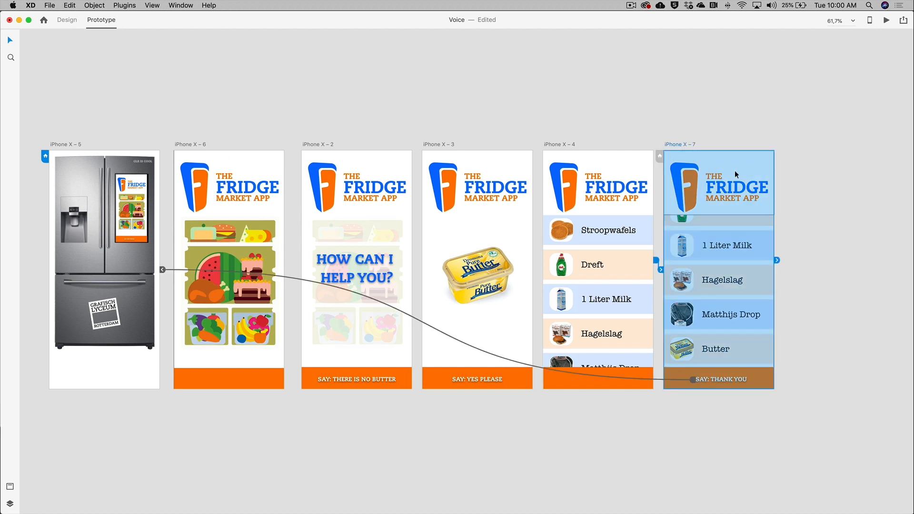
pyautogui.click(778, 259)
pyautogui.click(820, 251)
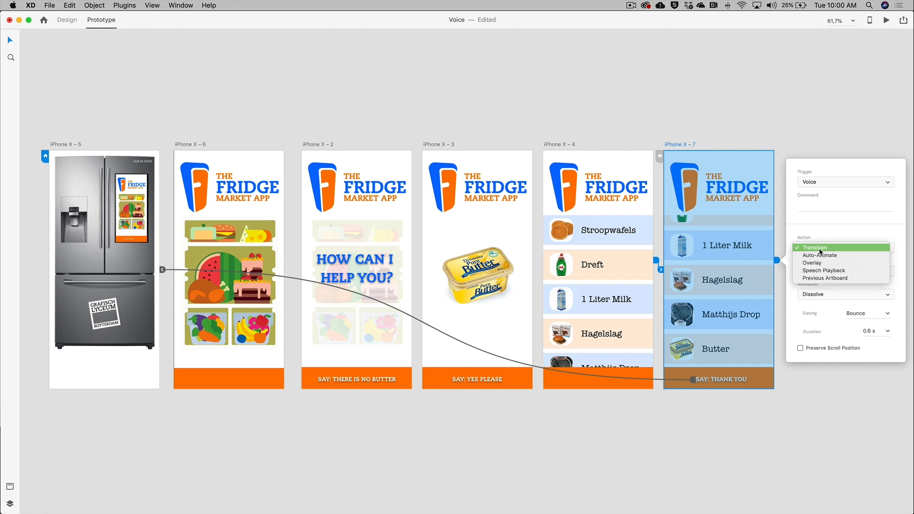
pyautogui.click(831, 270)
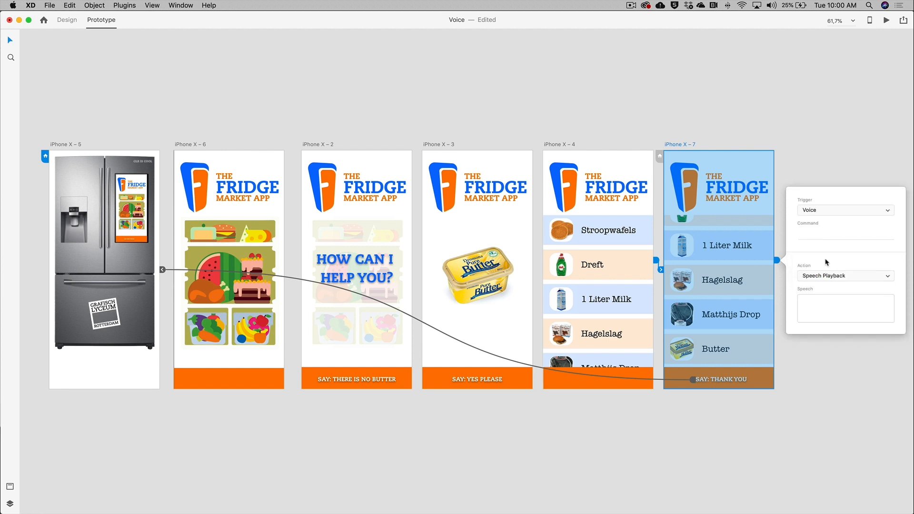
pyautogui.click(818, 210)
pyautogui.click(818, 204)
# Enter the speech text "I've put it on your list" for the playback
pyautogui.click(822, 304)
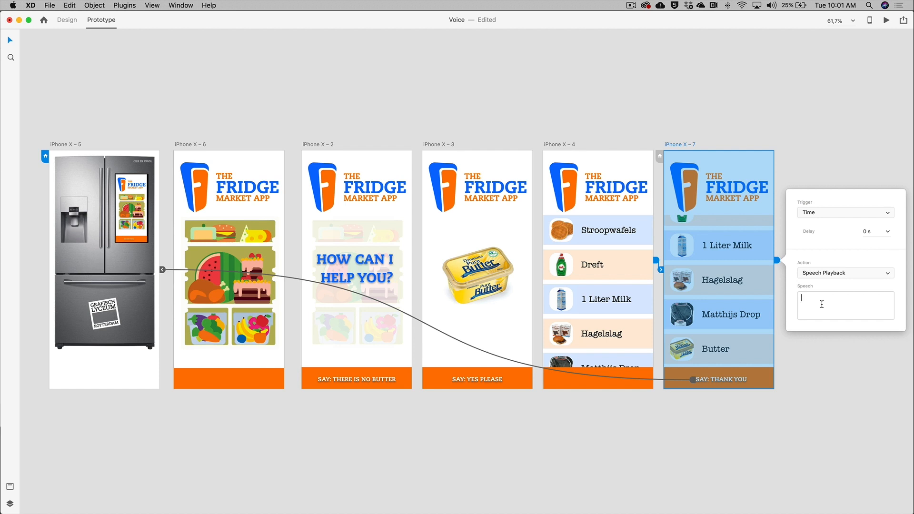
pyautogui.write("I've put it on your list.")
pyautogui.click(884, 146)
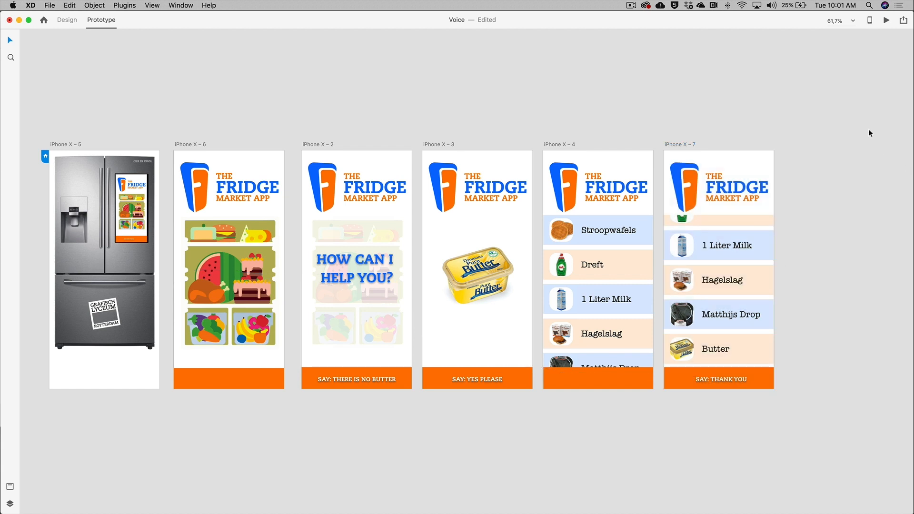
# Open the prototype in the desktop preview window
pyautogui.click(885, 21)
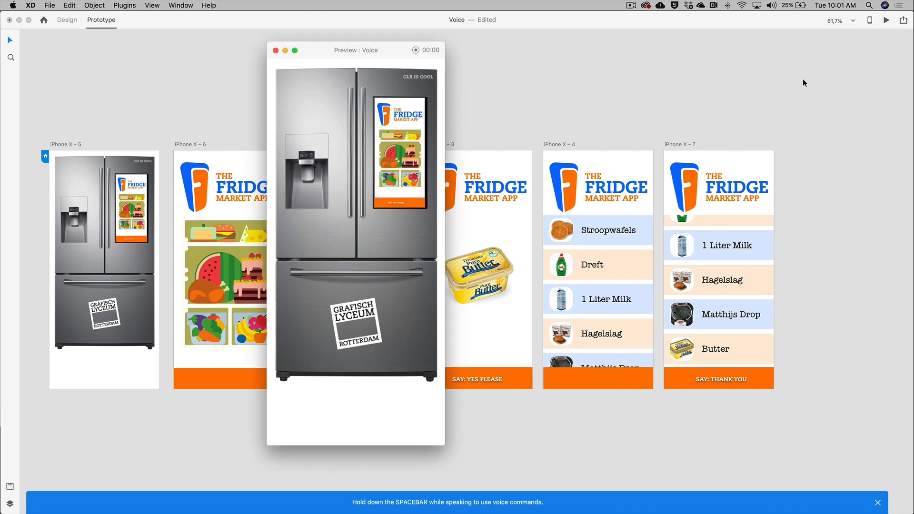